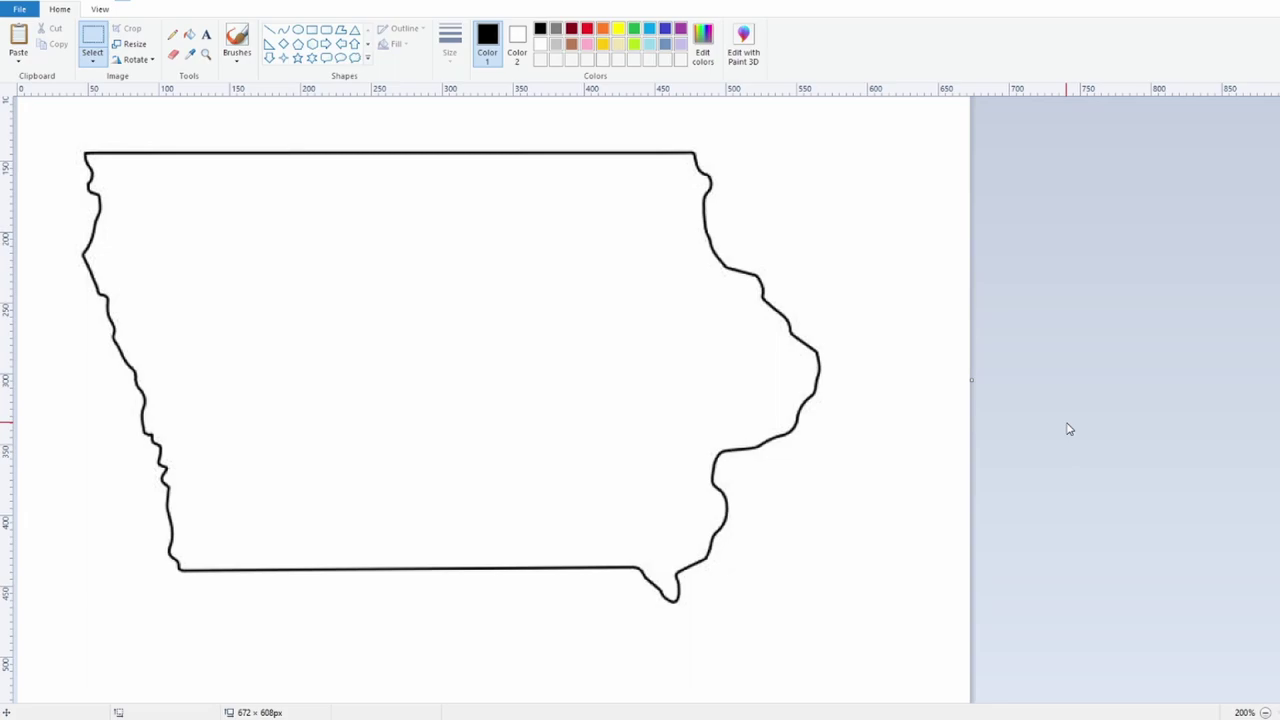
Step: Select the Line shape to draw straight lines over the Iowa outline
{"action": "left_click", "coordinate": [268, 31]}
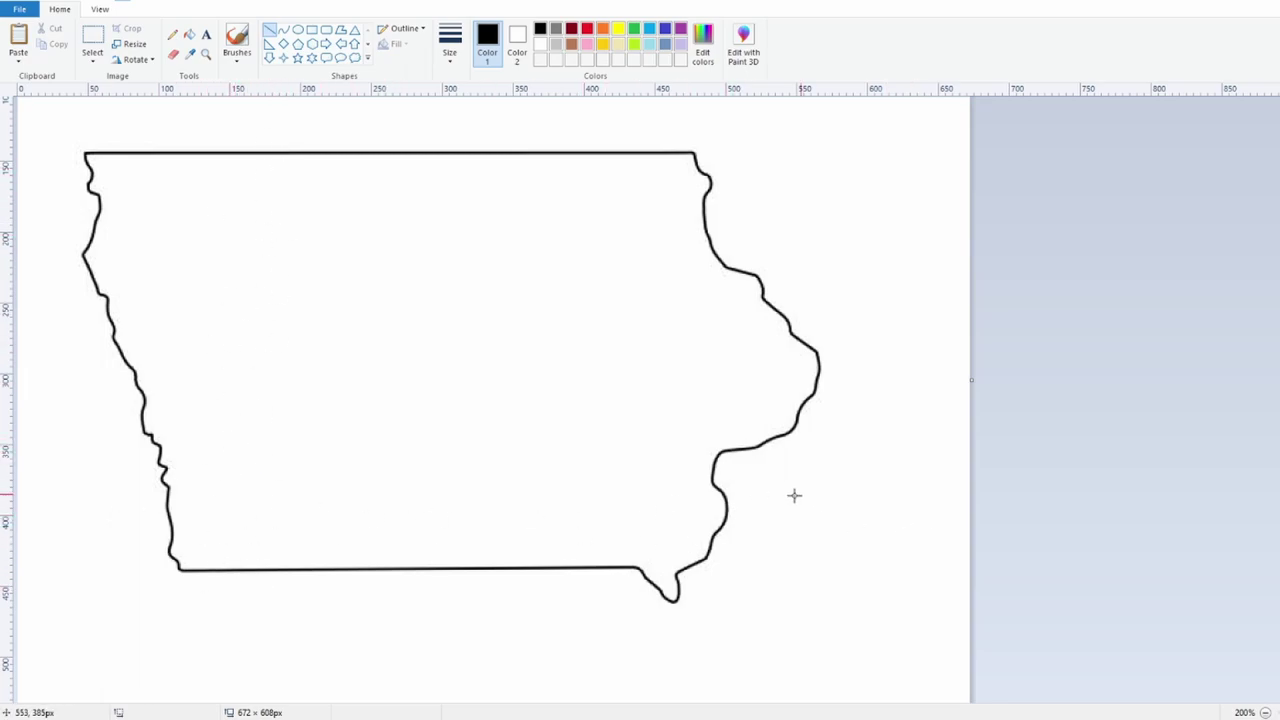
Step: Draw the southernmost horizontal boundary across Iowa and give it a thinner line width
{"action": "left_click_drag", "start_coordinate": [171, 517], "coordinate": [722, 518]}
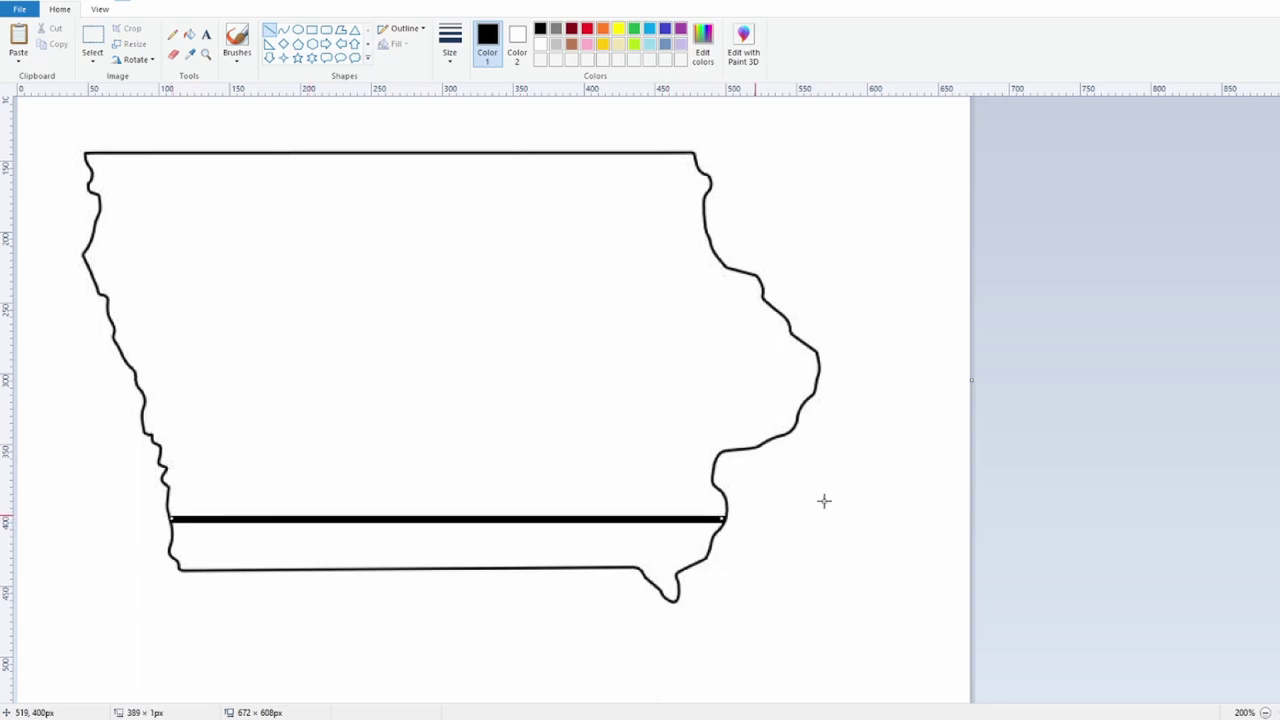
{"action": "left_click", "coordinate": [450, 45]}
{"action": "left_click", "coordinate": [503, 124]}
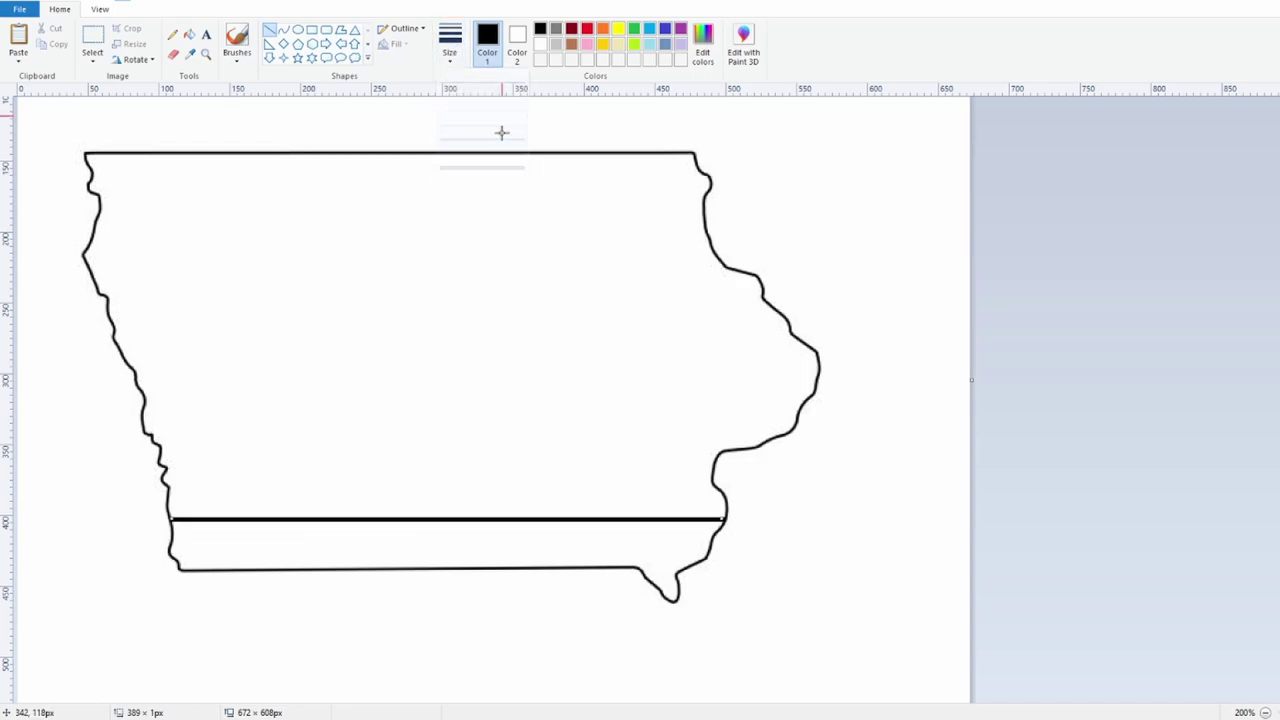
{"action": "left_click", "coordinate": [797, 425]}
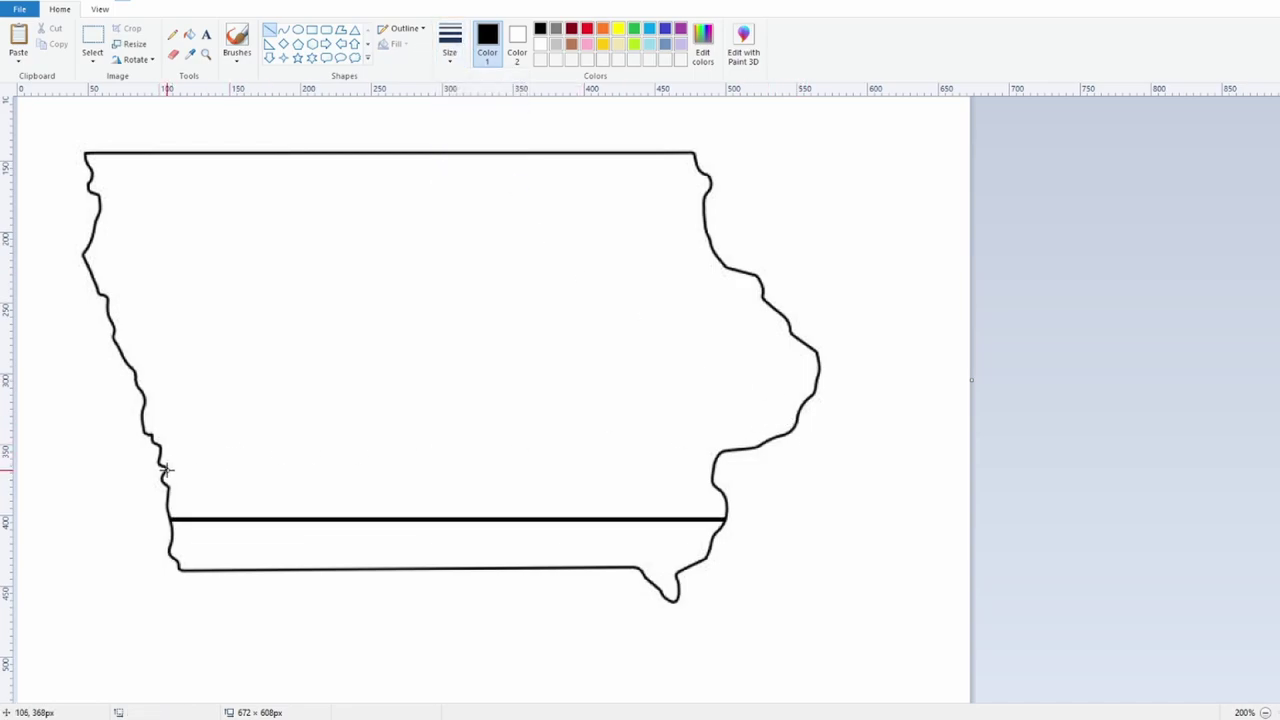
Step: Draw a second horizontal boundary just above it, undoing and redrawing the misplaced first attempt
{"action": "left_click_drag", "start_coordinate": [166, 469], "coordinate": [714, 470]}
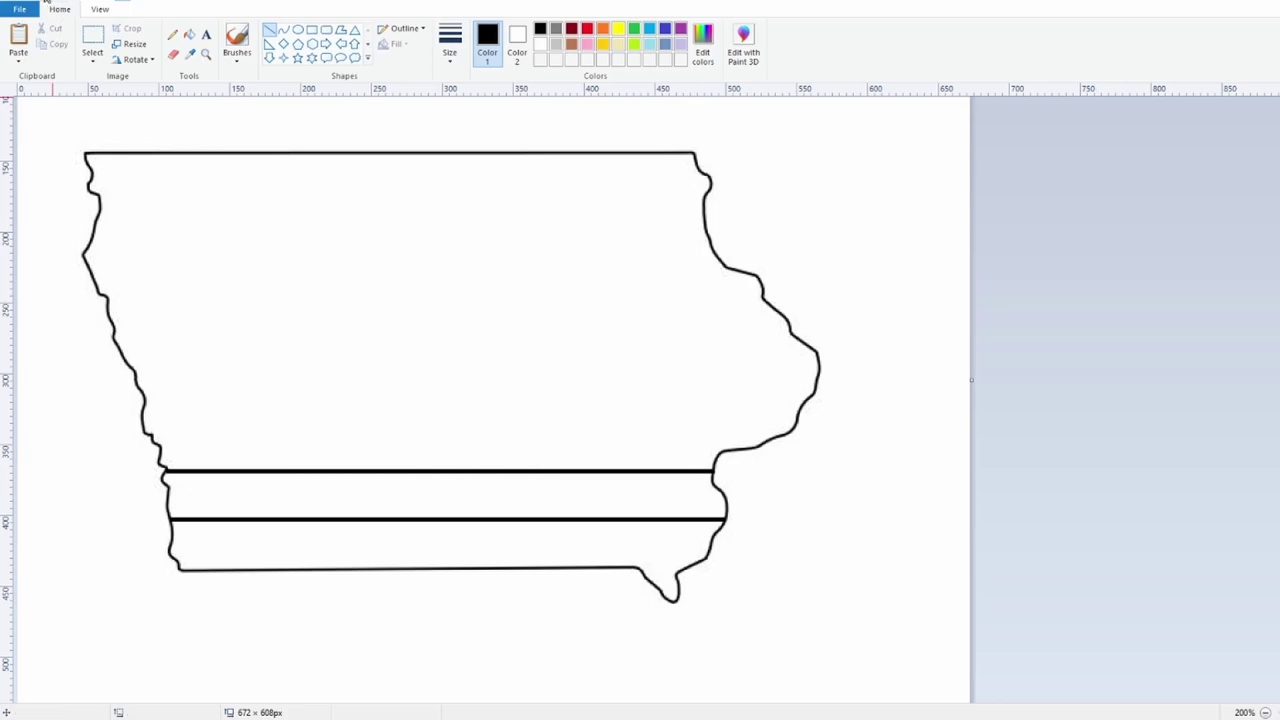
{"action": "key", "text": "ctrl+z"}
{"action": "mouse_move", "coordinate": [165, 469]}
{"action": "left_mouse_down"}
{"action": "mouse_move", "coordinate": [474, 469]}
{"action": "mouse_move", "coordinate": [456, 477]}
{"action": "mouse_move", "coordinate": [460, 451]}
{"action": "mouse_move", "coordinate": [457, 474]}
{"action": "mouse_move", "coordinate": [712, 477]}
{"action": "left_mouse_up"}
Step: Draw a stepped boundary from the west border with a mid-state jog, plus a full line above it
{"action": "left_click_drag", "start_coordinate": [143, 421], "coordinate": [435, 423]}
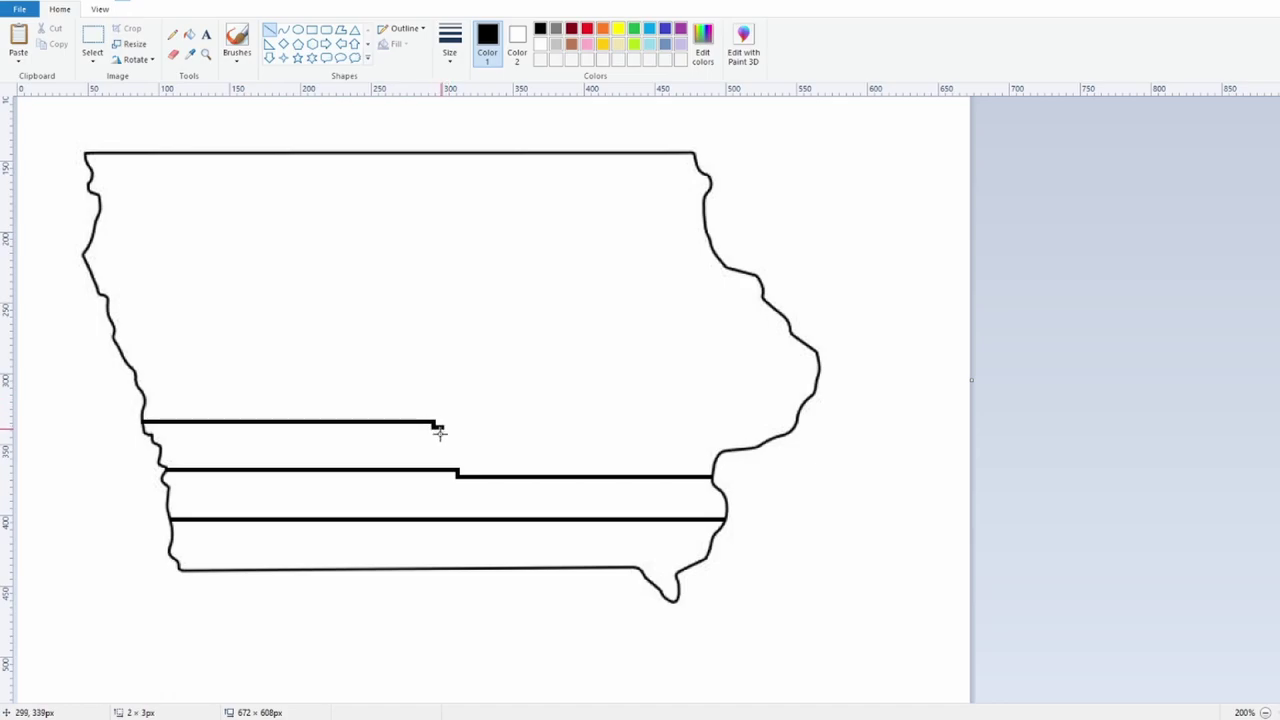
{"action": "mouse_move", "coordinate": [439, 432]}
{"action": "left_mouse_down"}
{"action": "mouse_move", "coordinate": [440, 468]}
{"action": "mouse_move", "coordinate": [490, 425]}
{"action": "mouse_move", "coordinate": [796, 421]}
{"action": "left_mouse_up"}
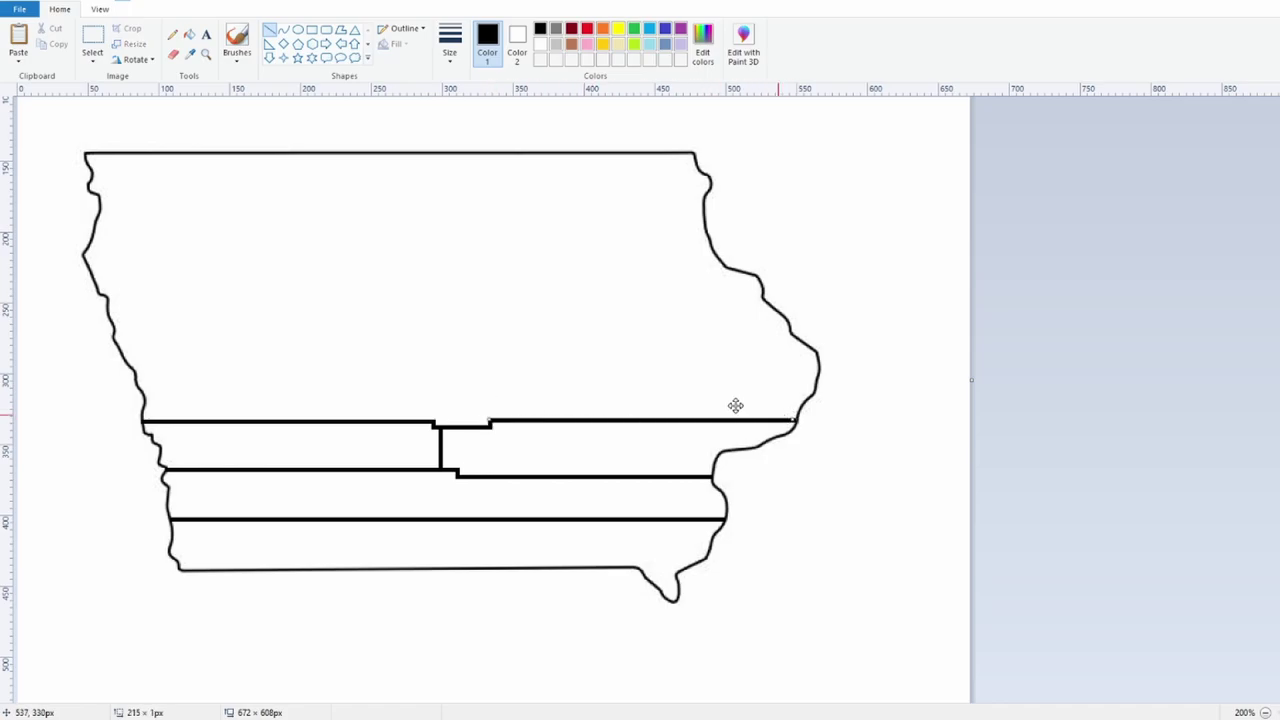
{"action": "mouse_move", "coordinate": [136, 378]}
{"action": "left_mouse_down"}
{"action": "mouse_move", "coordinate": [780, 377]}
{"action": "mouse_move", "coordinate": [801, 348]}
{"action": "mouse_move", "coordinate": [818, 376]}
{"action": "left_mouse_up"}
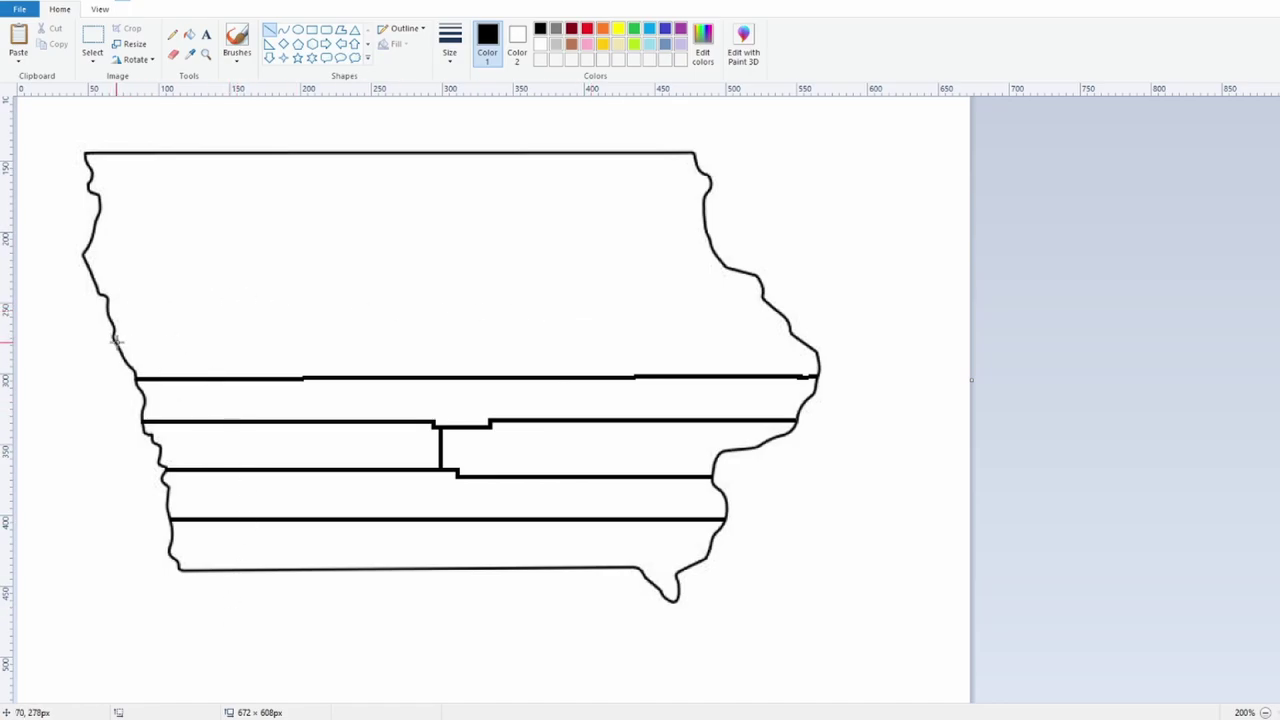
Step: Draw five more west-to-east horizontal lines, stepping north up to the northern border
{"action": "left_click_drag", "start_coordinate": [116, 341], "coordinate": [803, 342]}
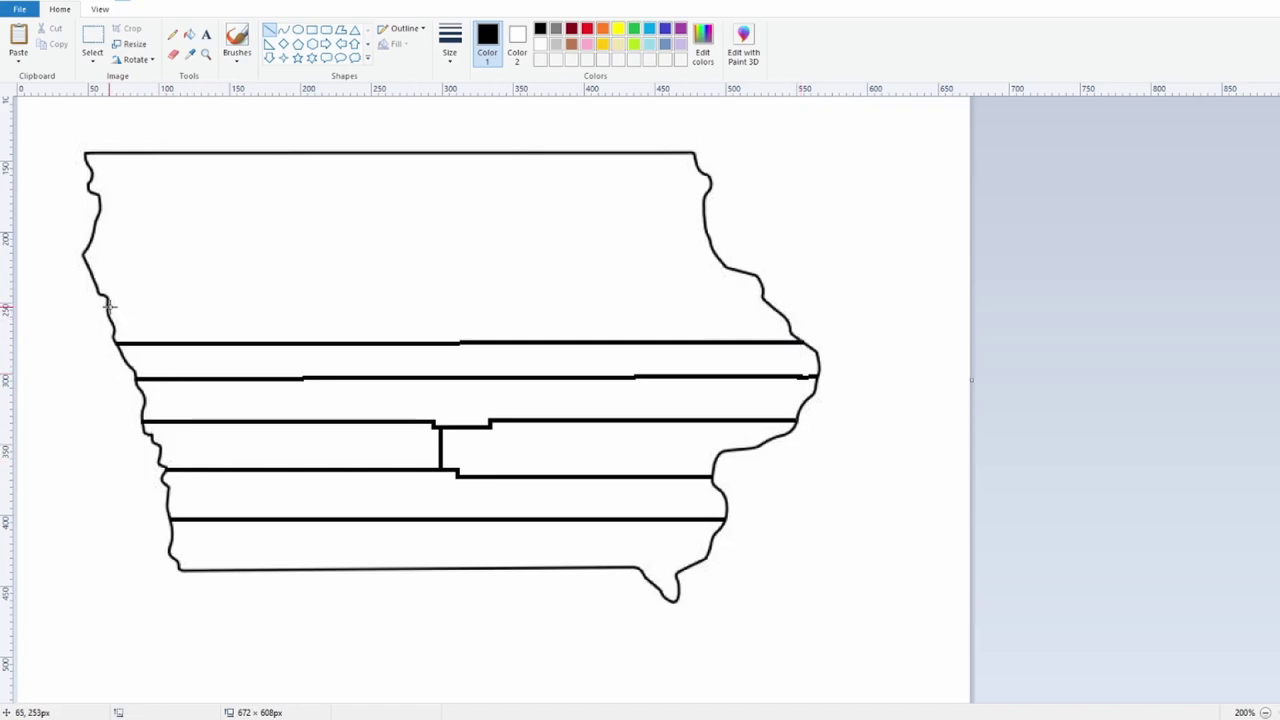
{"action": "left_click_drag", "start_coordinate": [110, 307], "coordinate": [774, 308]}
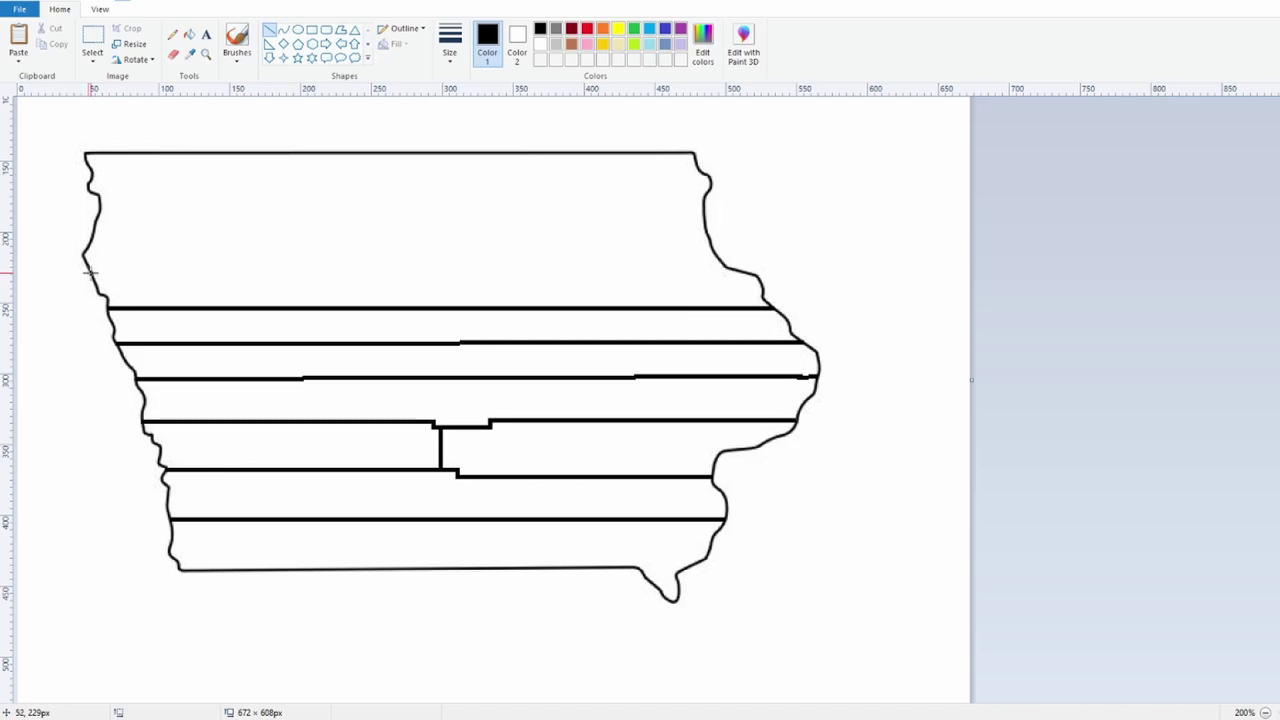
{"action": "left_click_drag", "start_coordinate": [90, 268], "coordinate": [719, 266]}
{"action": "left_click_drag", "start_coordinate": [97, 228], "coordinate": [704, 228]}
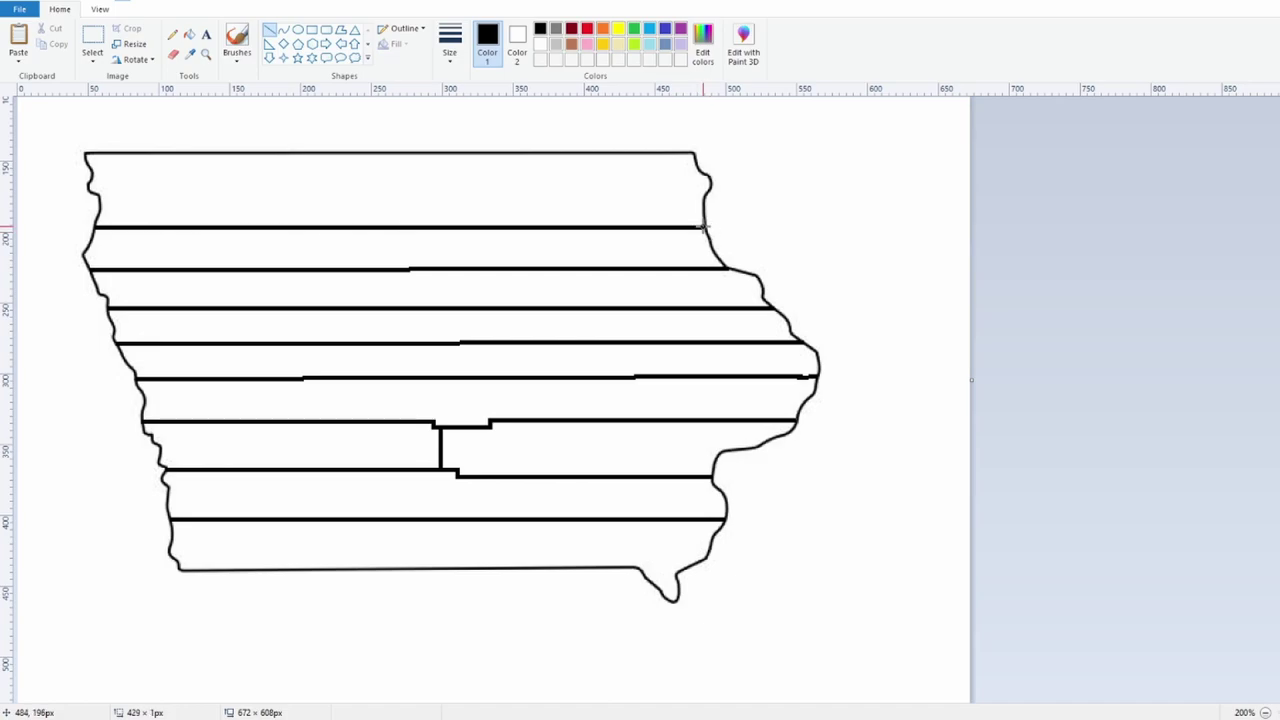
{"action": "left_click_drag", "start_coordinate": [88, 187], "coordinate": [706, 184]}
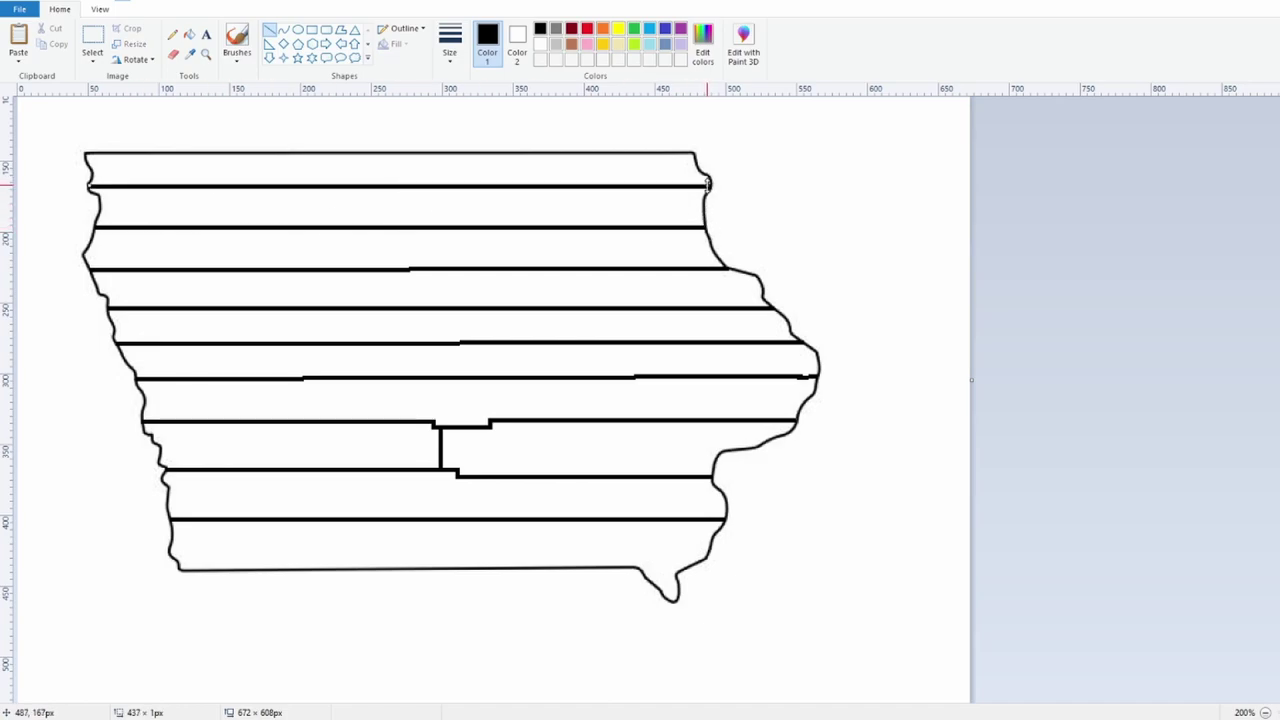
{"action": "left_click", "coordinate": [145, 228]}
{"action": "left_click", "coordinate": [981, 557]}
Step: Divide the central bands into county boxes with a row of short vertical lines
{"action": "scroll", "coordinate": [903, 480], "scroll_direction": "up", "scroll_amount": 1, "text": "ctrl"}
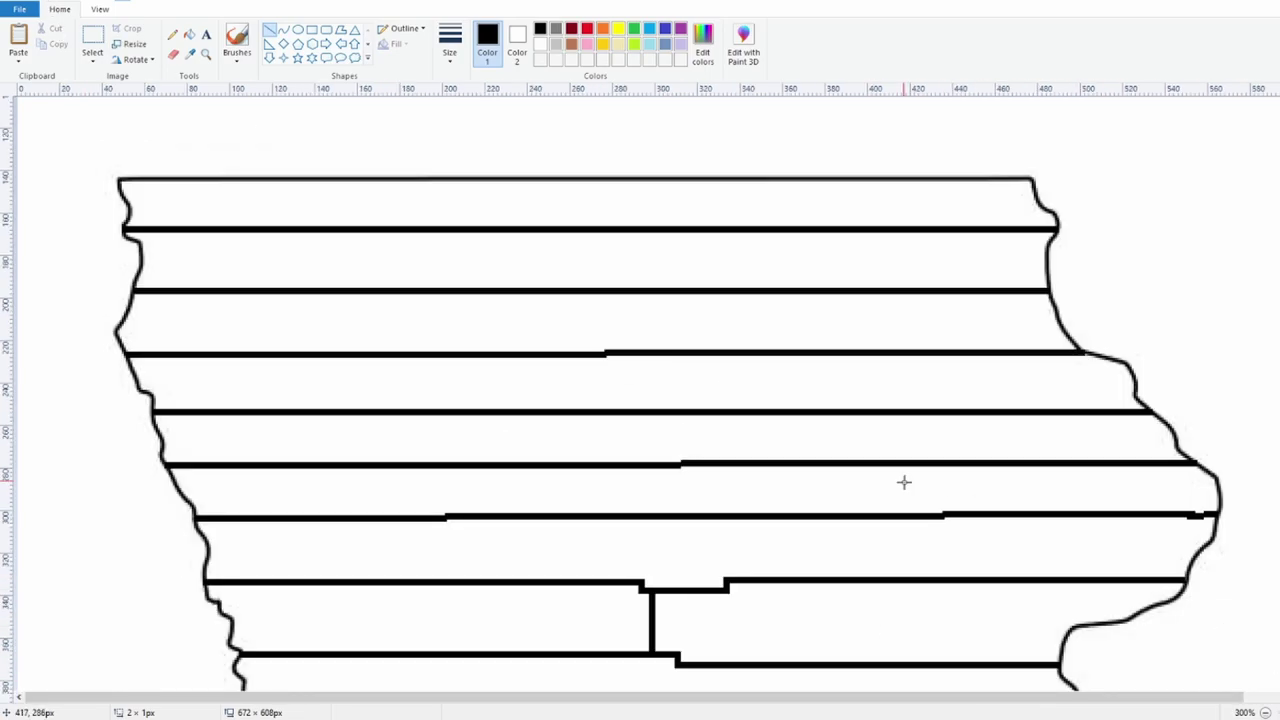
{"action": "scroll", "coordinate": [706, 374], "scroll_direction": "down", "scroll_amount": 2}
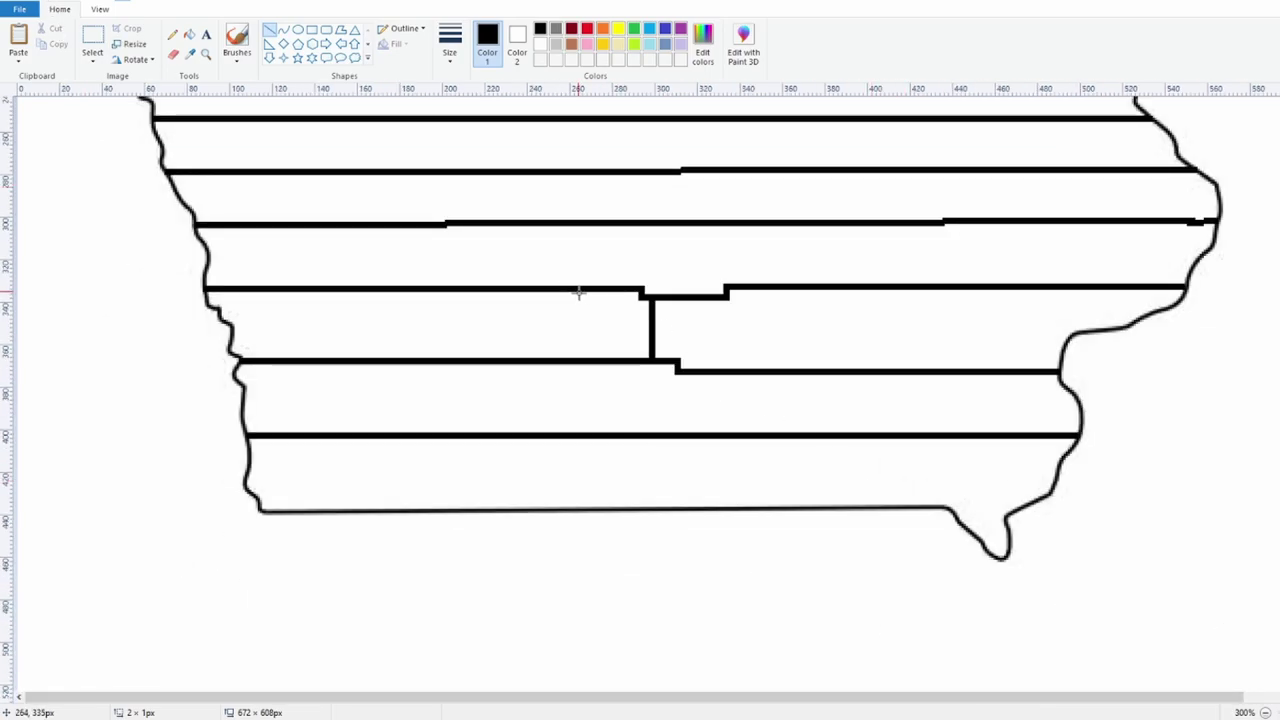
{"action": "left_click_drag", "start_coordinate": [578, 292], "coordinate": [578, 355]}
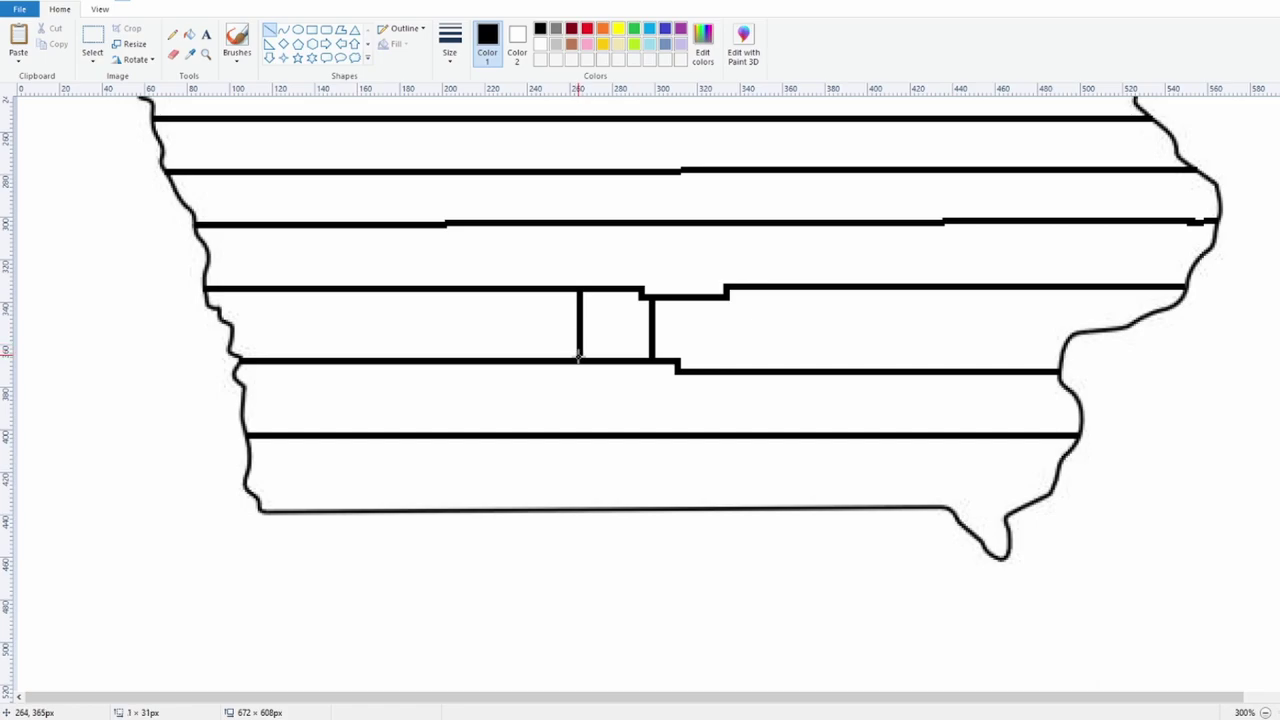
{"action": "left_click", "coordinate": [596, 278]}
{"action": "left_click_drag", "start_coordinate": [686, 296], "coordinate": [686, 224]}
{"action": "mouse_move", "coordinate": [607, 224]}
{"action": "left_mouse_down"}
{"action": "mouse_move", "coordinate": [607, 288]}
{"action": "mouse_move", "coordinate": [541, 224]}
{"action": "left_mouse_up"}
{"action": "left_click", "coordinate": [540, 286]}
{"action": "left_click_drag", "start_coordinate": [480, 286], "coordinate": [480, 224]}
{"action": "left_click_drag", "start_coordinate": [417, 286], "coordinate": [417, 224]}
{"action": "left_click_drag", "start_coordinate": [358, 288], "coordinate": [357, 222]}
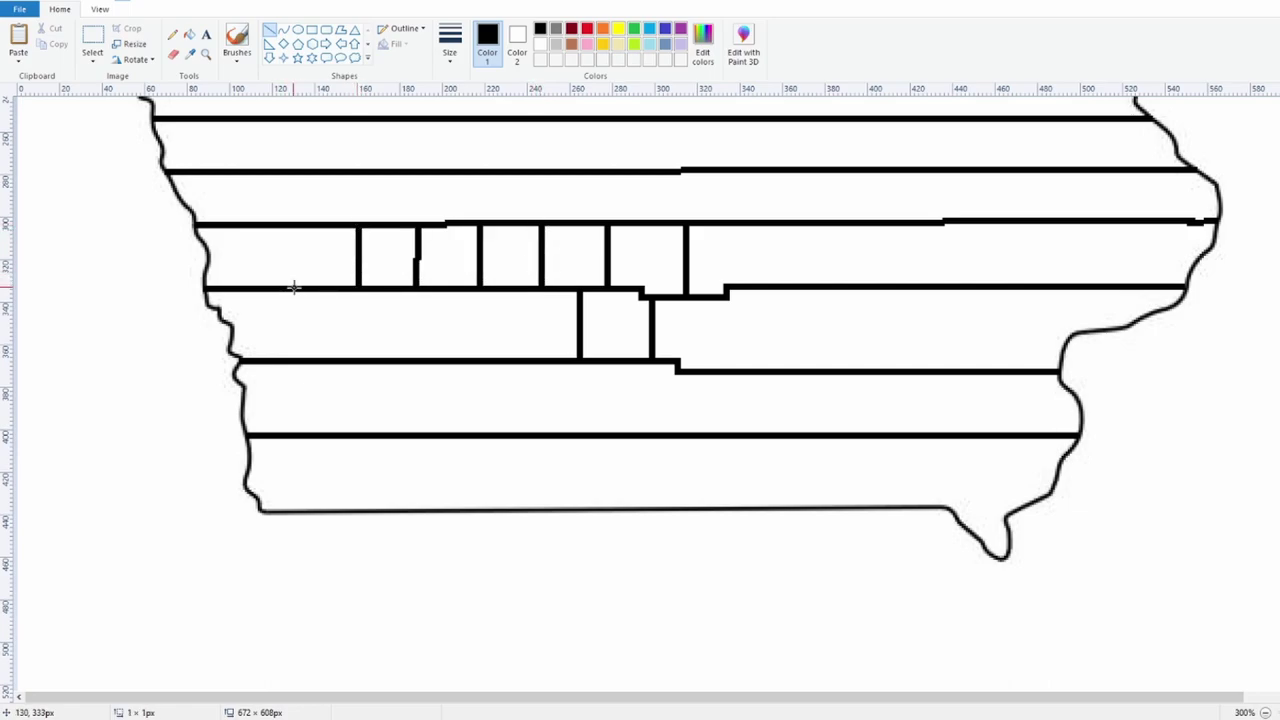
{"action": "left_click_drag", "start_coordinate": [295, 288], "coordinate": [295, 224]}
{"action": "left_click", "coordinate": [237, 290]}
Step: Add vertical dividers through the southern rows, two running down to the bottom band
{"action": "left_click_drag", "start_coordinate": [315, 289], "coordinate": [315, 361]}
{"action": "left_click_drag", "start_coordinate": [376, 290], "coordinate": [376, 358]}
{"action": "left_click_drag", "start_coordinate": [433, 290], "coordinate": [433, 510]}
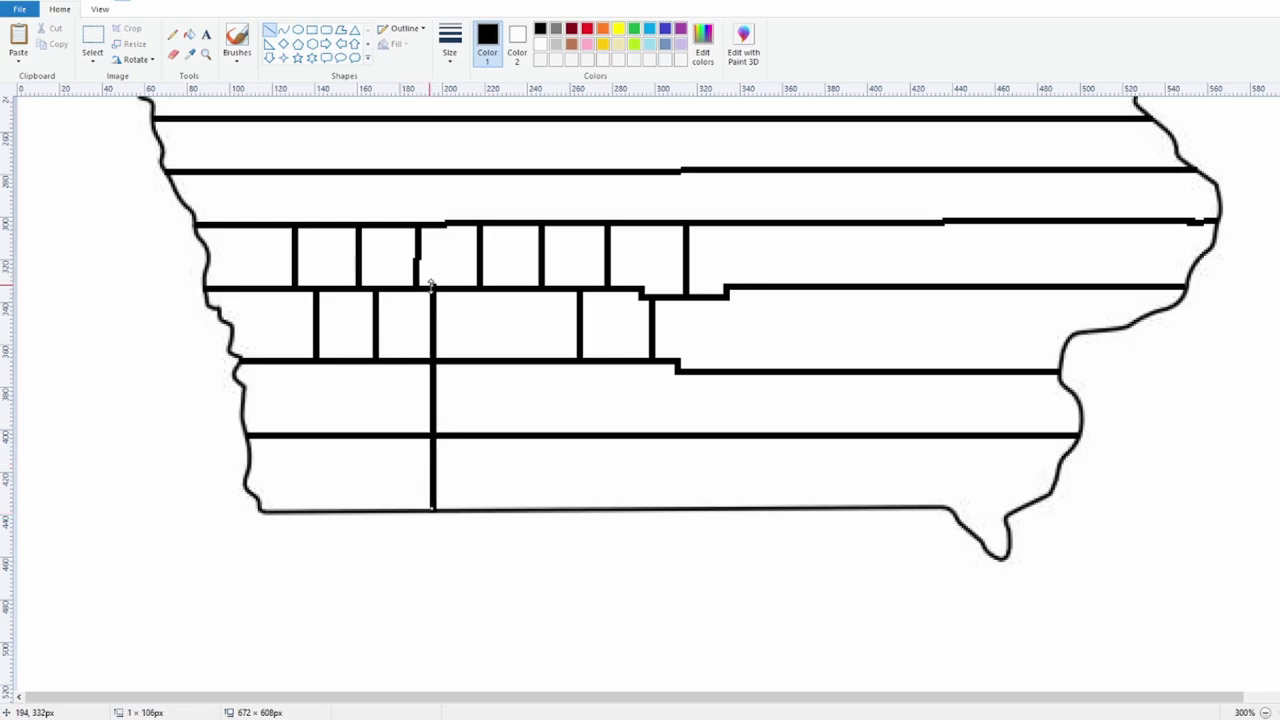
{"action": "left_click_drag", "start_coordinate": [503, 291], "coordinate": [503, 510]}
{"action": "left_click_drag", "start_coordinate": [570, 362], "coordinate": [569, 430]}
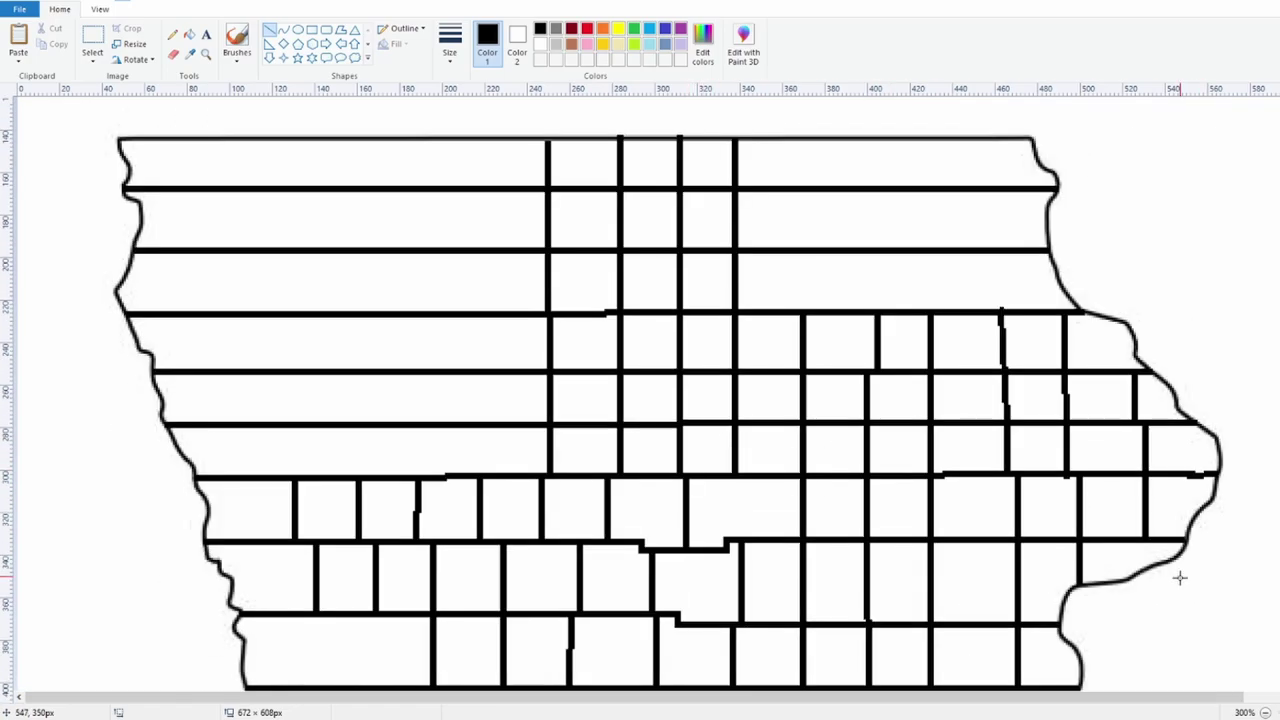
Step: Draw long vertical county lines up to the northern border across the western half
{"action": "left_click_drag", "start_coordinate": [491, 474], "coordinate": [492, 138]}
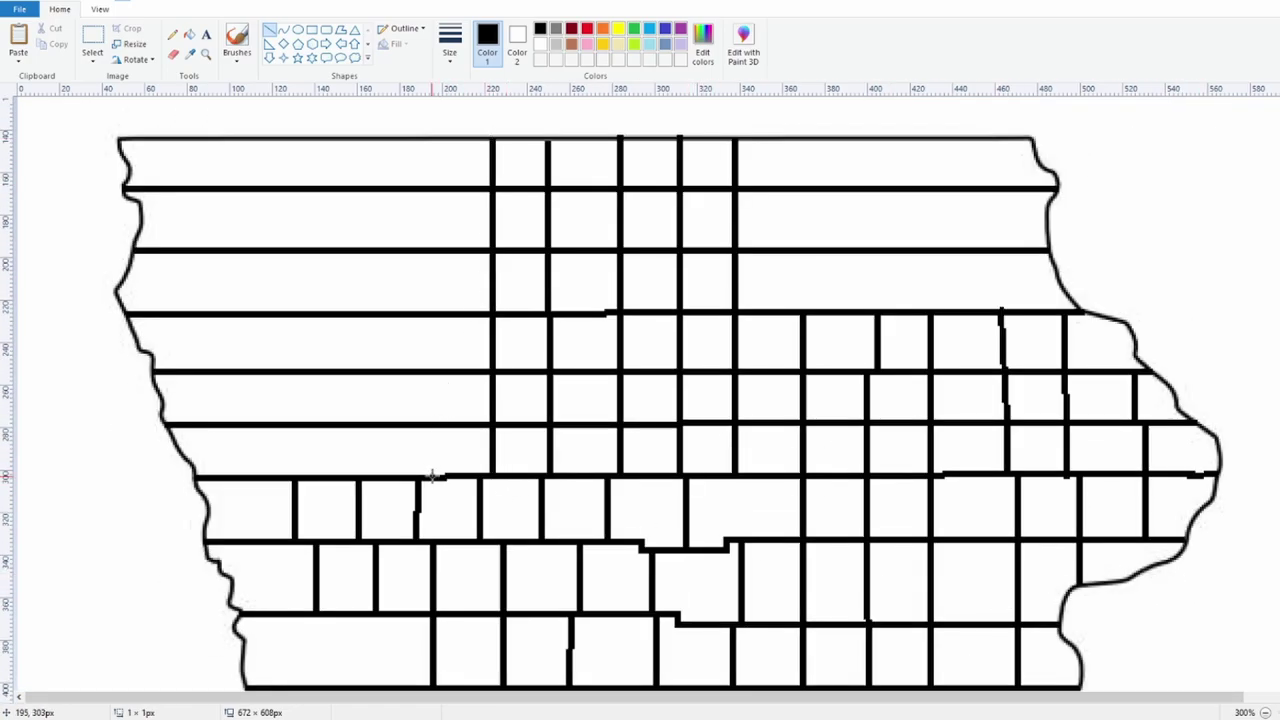
{"action": "left_click_drag", "start_coordinate": [435, 474], "coordinate": [435, 153]}
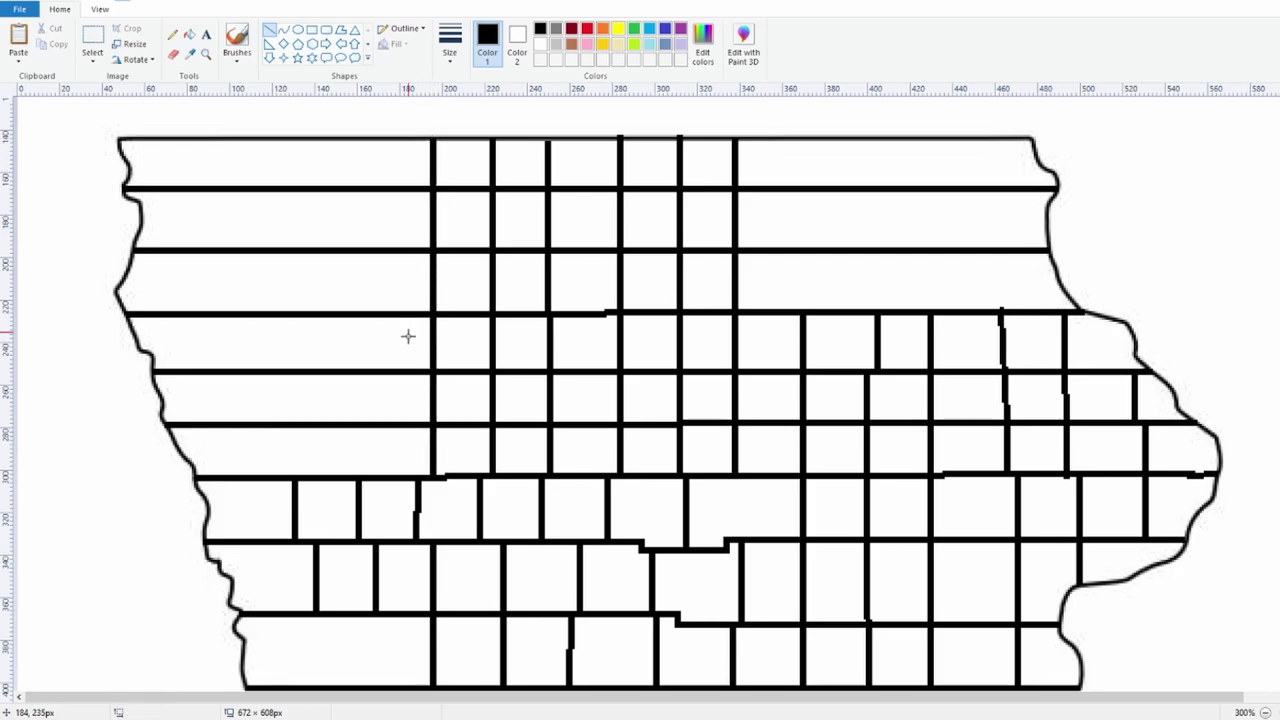
{"action": "mouse_move", "coordinate": [373, 474]}
{"action": "left_mouse_down"}
{"action": "mouse_move", "coordinate": [360, 270]}
{"action": "mouse_move", "coordinate": [373, 133]}
{"action": "left_mouse_up"}
{"action": "left_click_drag", "start_coordinate": [318, 474], "coordinate": [318, 140]}
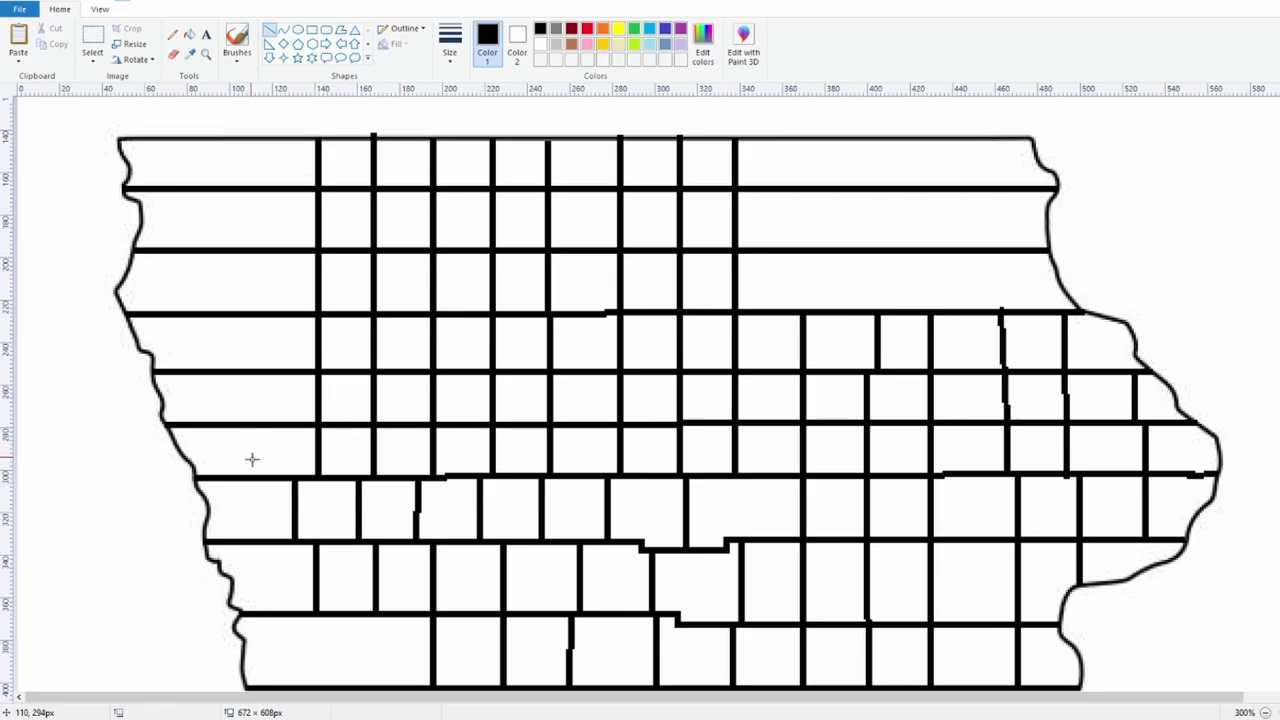
{"action": "mouse_move", "coordinate": [256, 474]}
{"action": "left_mouse_down"}
{"action": "mouse_move", "coordinate": [258, 210]}
{"action": "mouse_move", "coordinate": [250, 246]}
{"action": "mouse_move", "coordinate": [234, 128]}
{"action": "mouse_move", "coordinate": [234, 145]}
{"action": "left_mouse_up"}
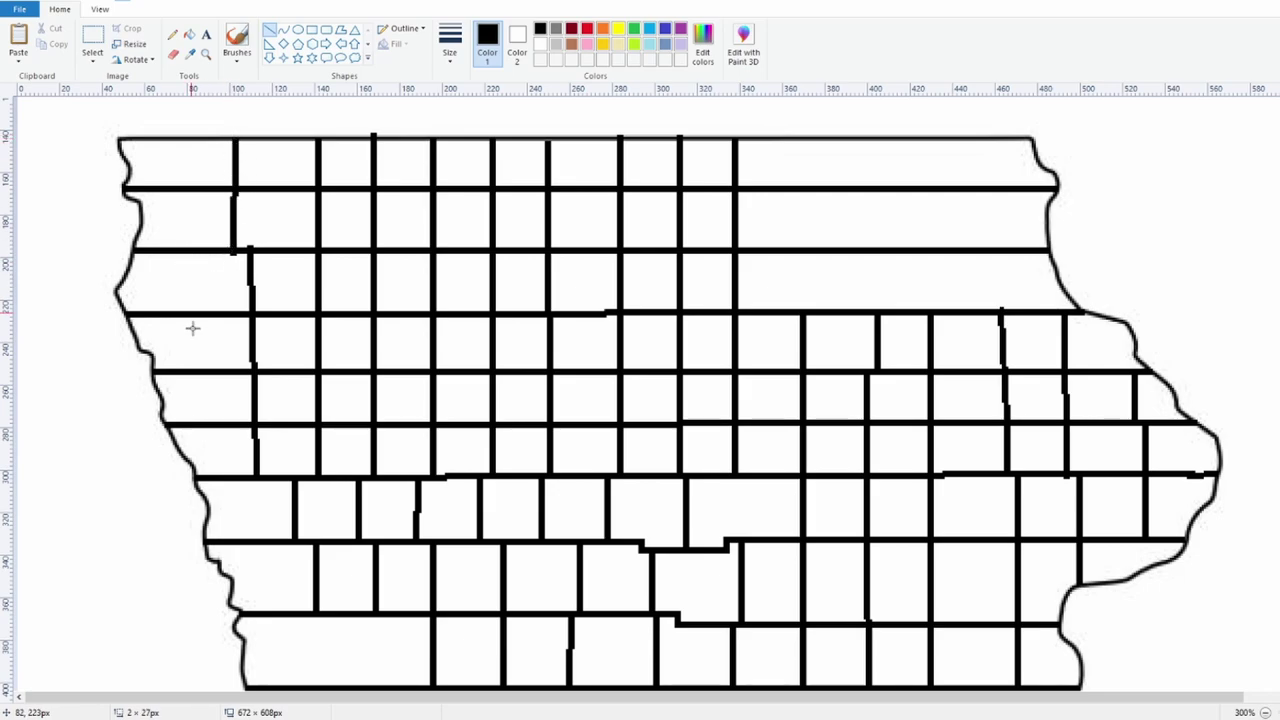
{"action": "left_click_drag", "start_coordinate": [194, 252], "coordinate": [194, 422]}
Step: Add four vertical county lines in the northeast, then zoom out to view the whole map
{"action": "left_click_drag", "start_coordinate": [810, 312], "coordinate": [811, 145]}
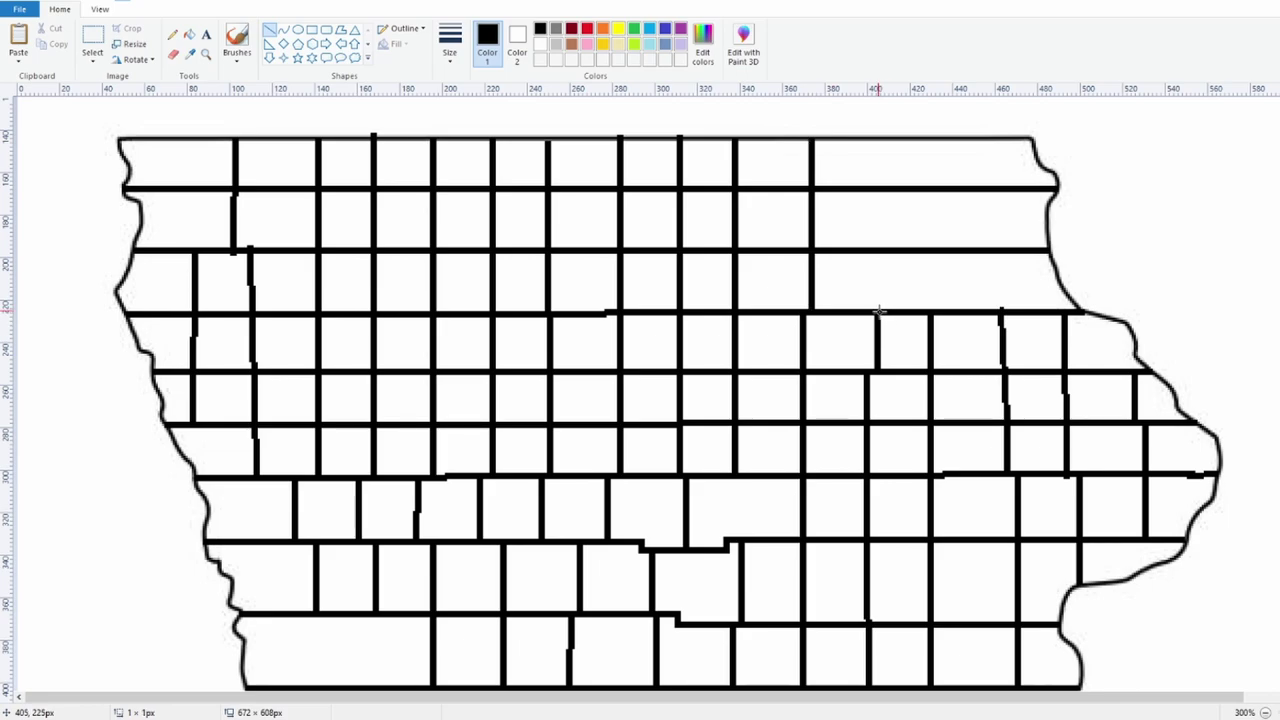
{"action": "left_click_drag", "start_coordinate": [880, 311], "coordinate": [878, 143]}
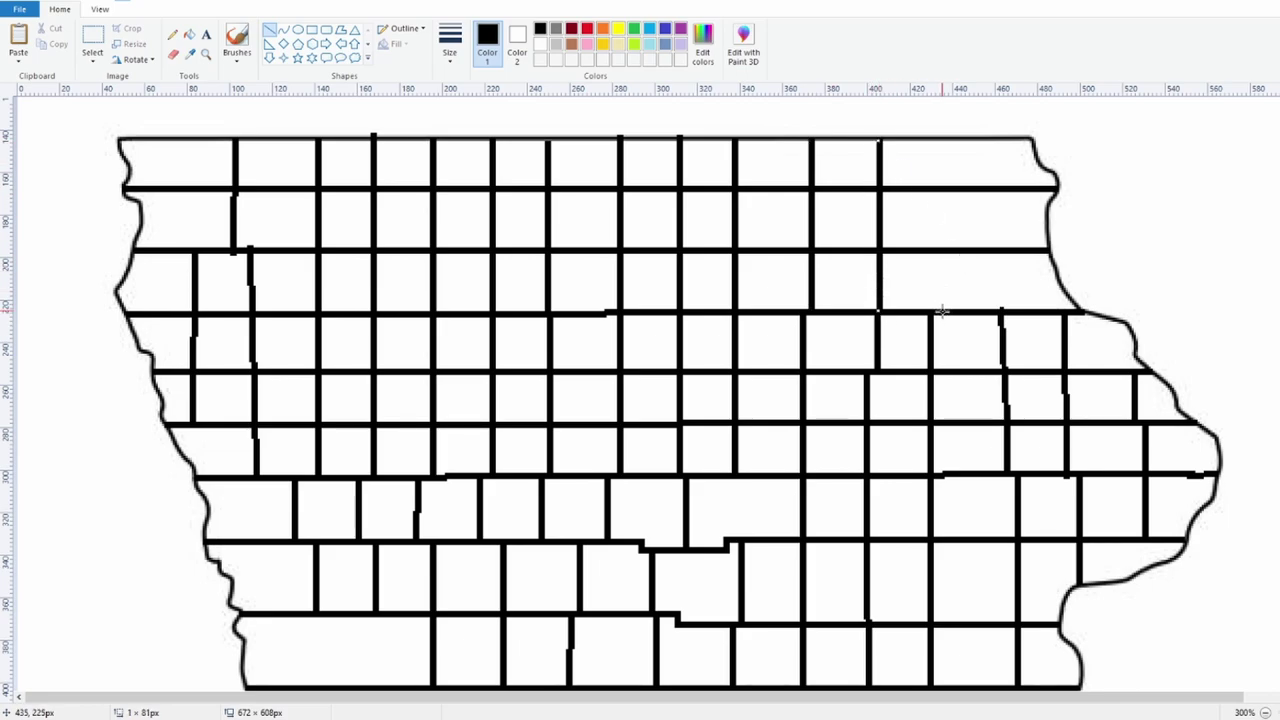
{"action": "left_click_drag", "start_coordinate": [943, 311], "coordinate": [943, 137]}
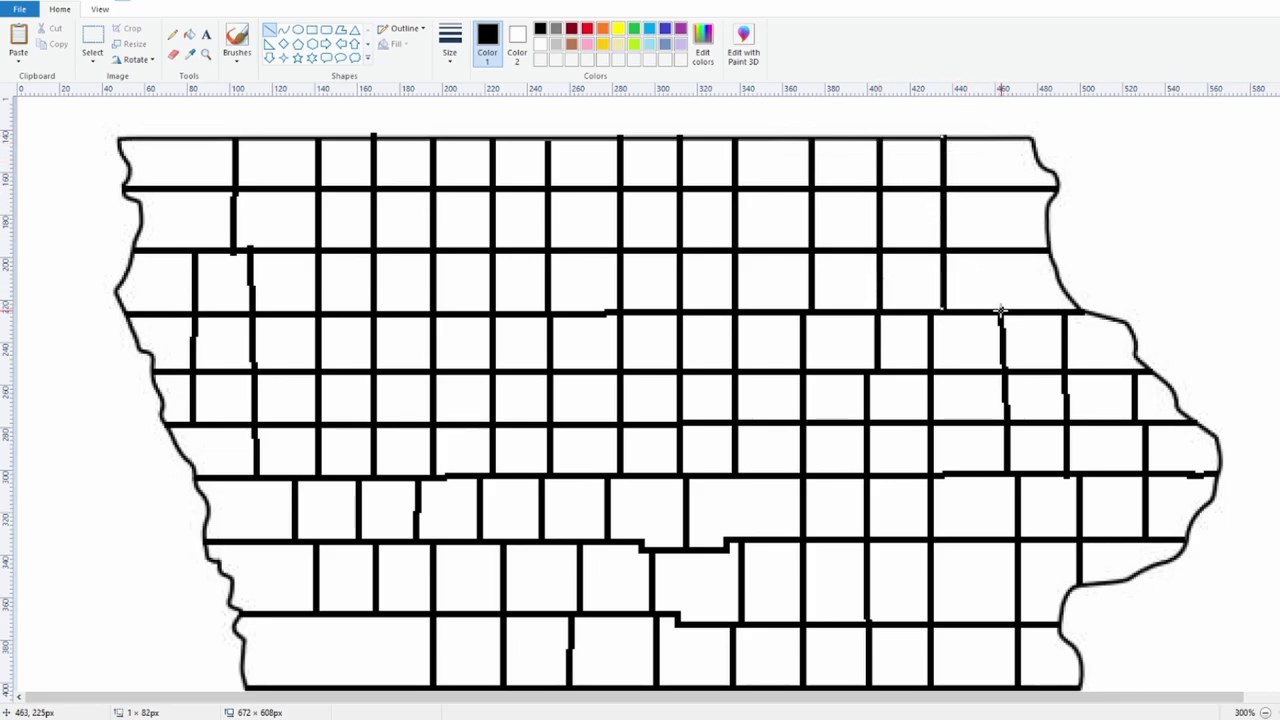
{"action": "left_click_drag", "start_coordinate": [1000, 311], "coordinate": [1000, 140]}
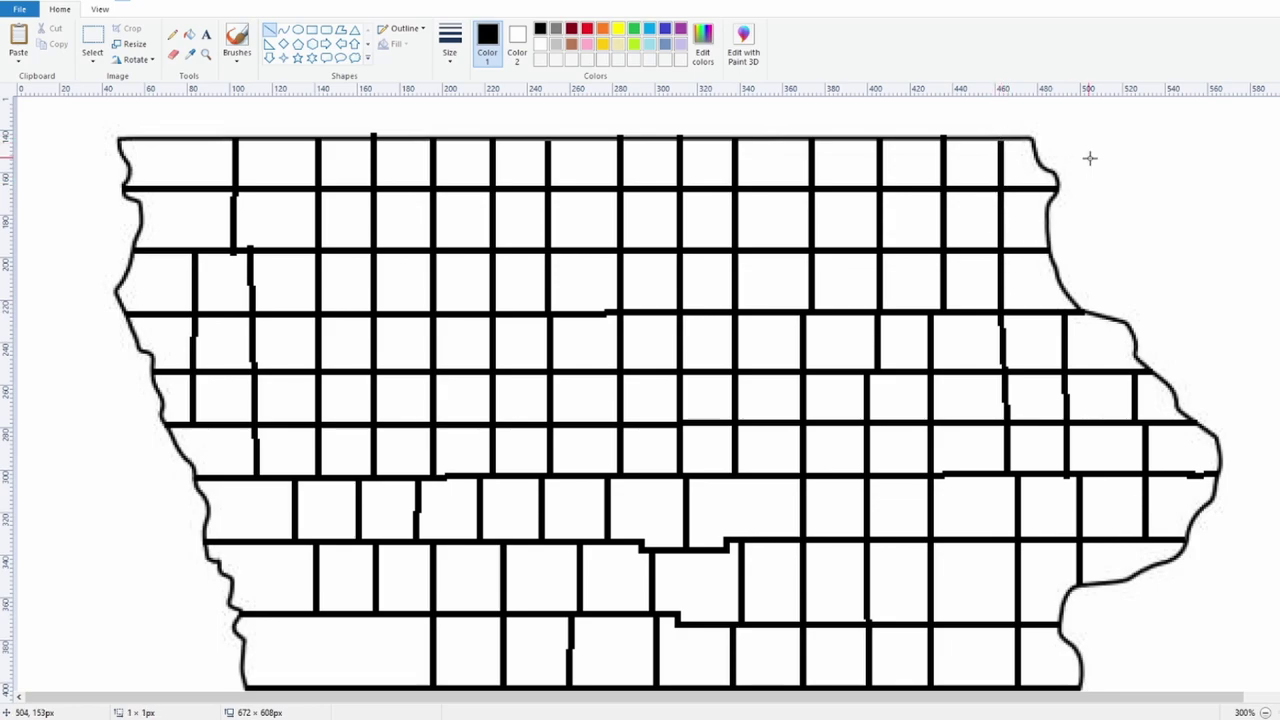
{"action": "left_click", "coordinate": [1265, 712]}
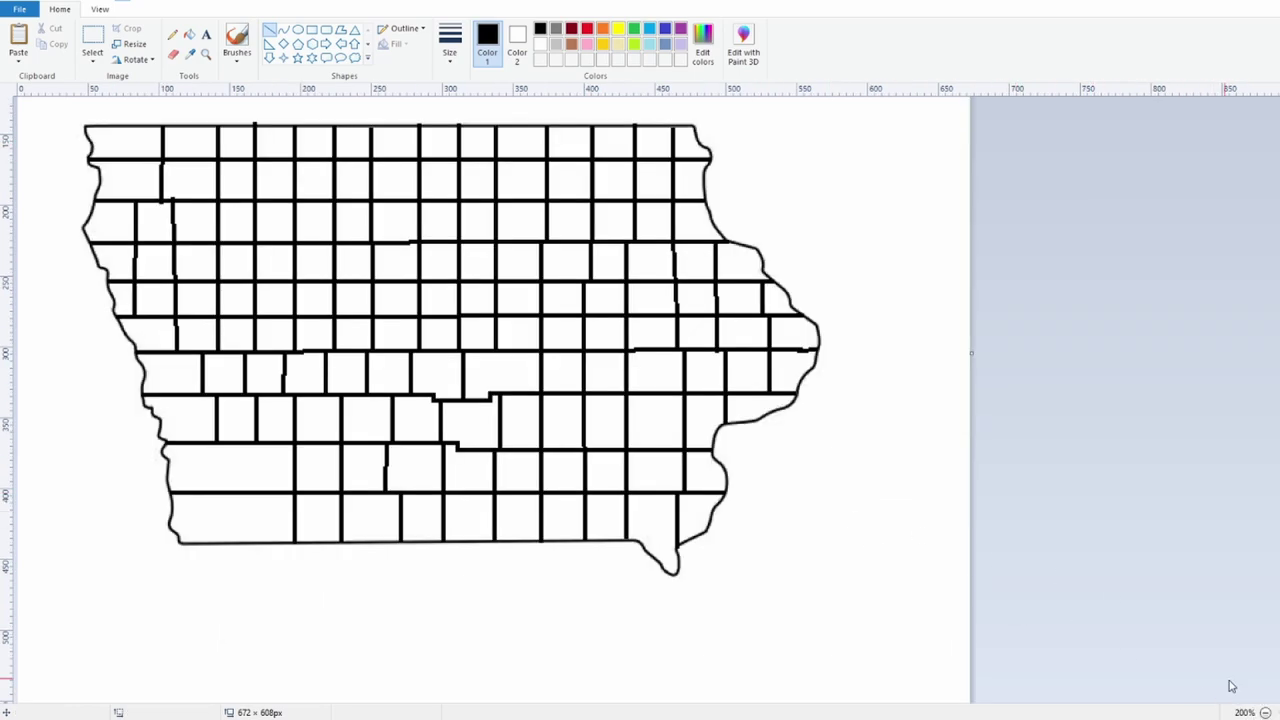
Step: Enlarge the canvas to 3174 × 1512 px and paste the reference county map on the right
{"action": "left_click", "coordinate": [1265, 712]}
{"action": "left_click_drag", "start_coordinate": [494, 317], "coordinate": [961, 317]}
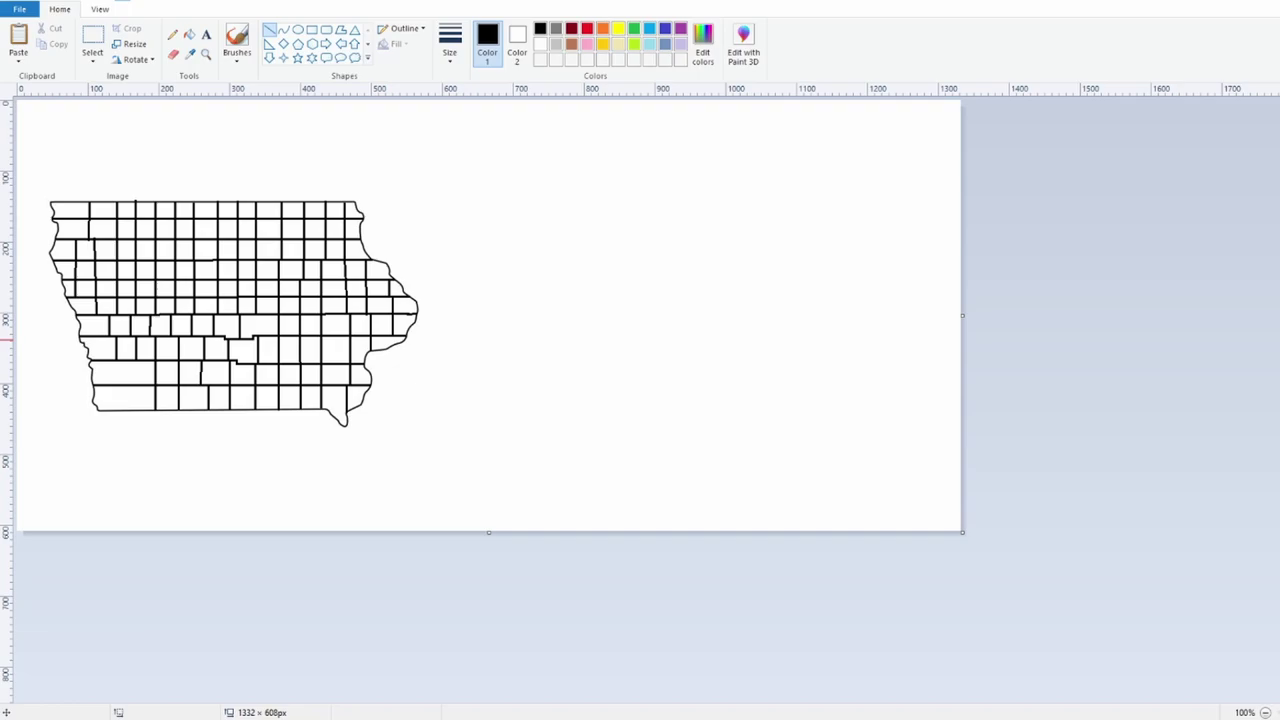
{"action": "key", "text": "ctrl+v"}
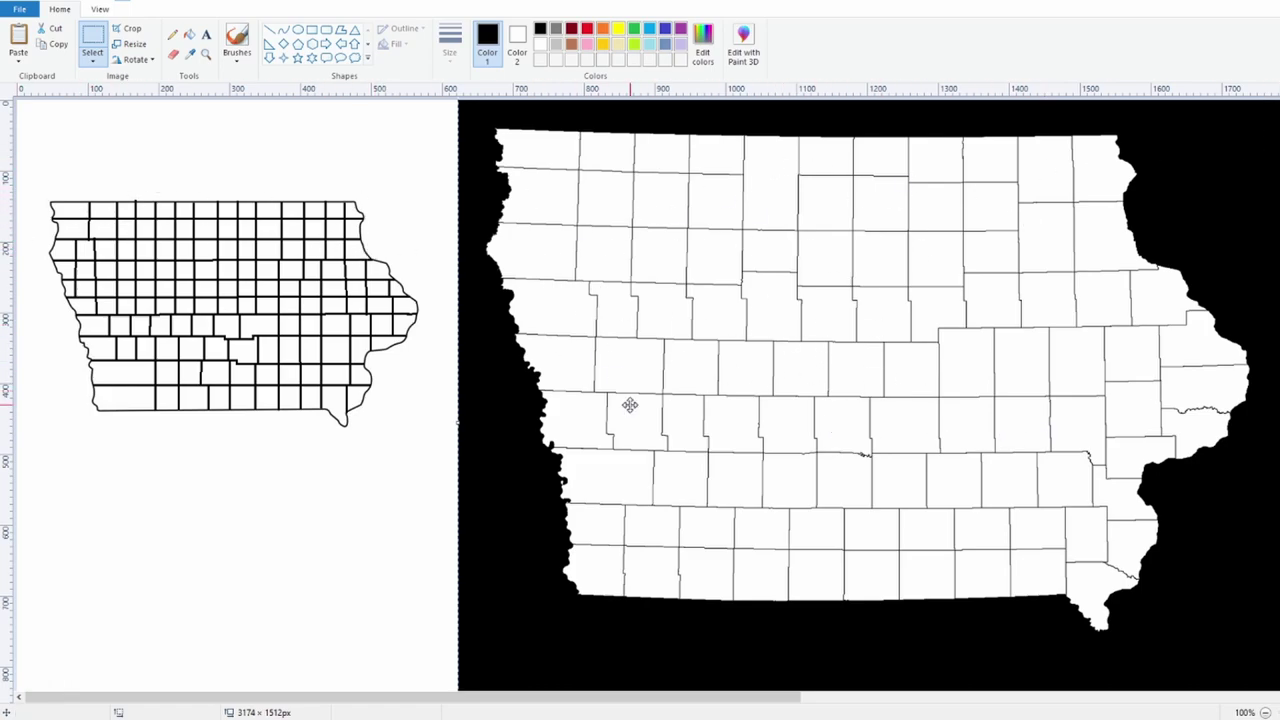
Step: Make a small selection at the hand-drawn grid's southeast corner, then dismiss it
{"action": "left_click", "coordinate": [346, 393]}
{"action": "left_click_drag", "start_coordinate": [346, 393], "coordinate": [369, 409]}
{"action": "left_click", "coordinate": [385, 405]}
Step: Draw a short red diagonal line at the hand-drawn grid's southeast corner
{"action": "left_click", "coordinate": [269, 32]}
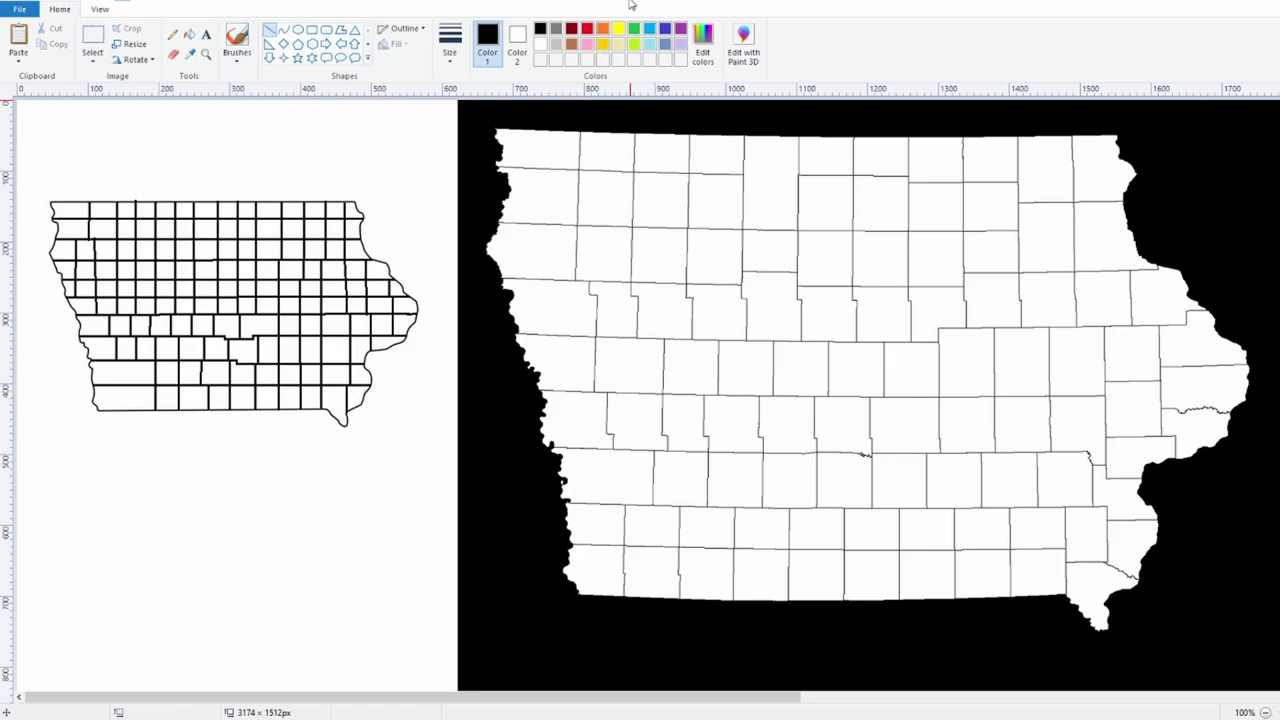
{"action": "left_click", "coordinate": [587, 28]}
{"action": "left_click_drag", "start_coordinate": [346, 393], "coordinate": [356, 406]}
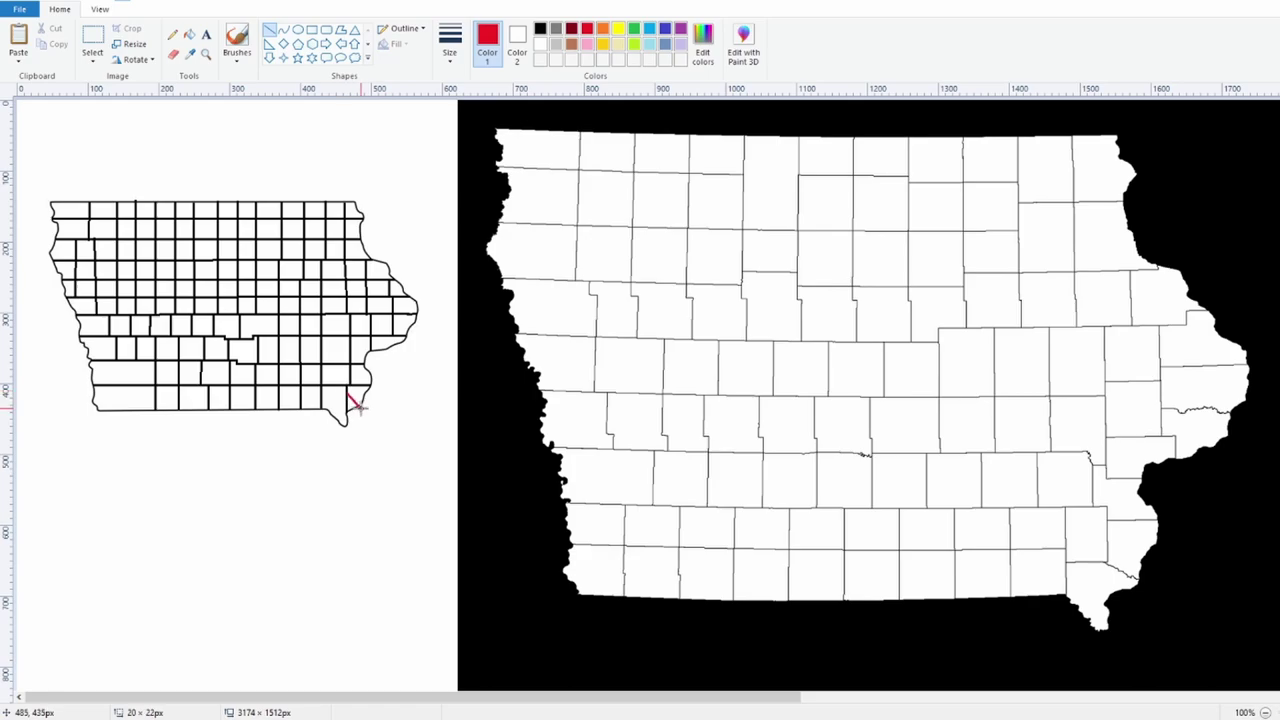